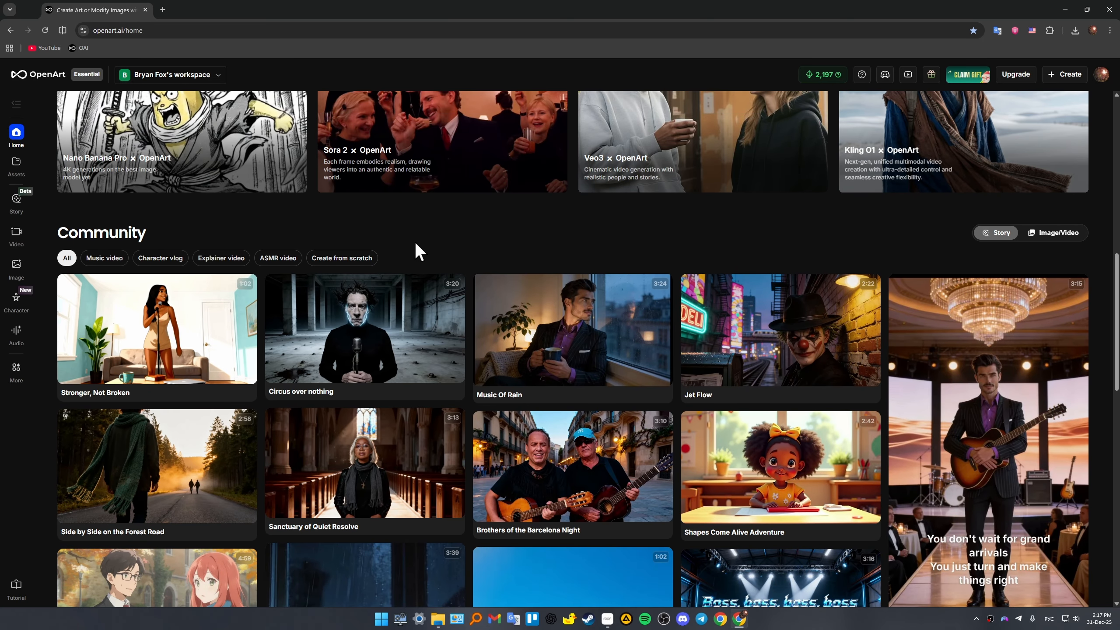
- Browse the community story gallery on the home page
scroll(415, 242, "down", 5)
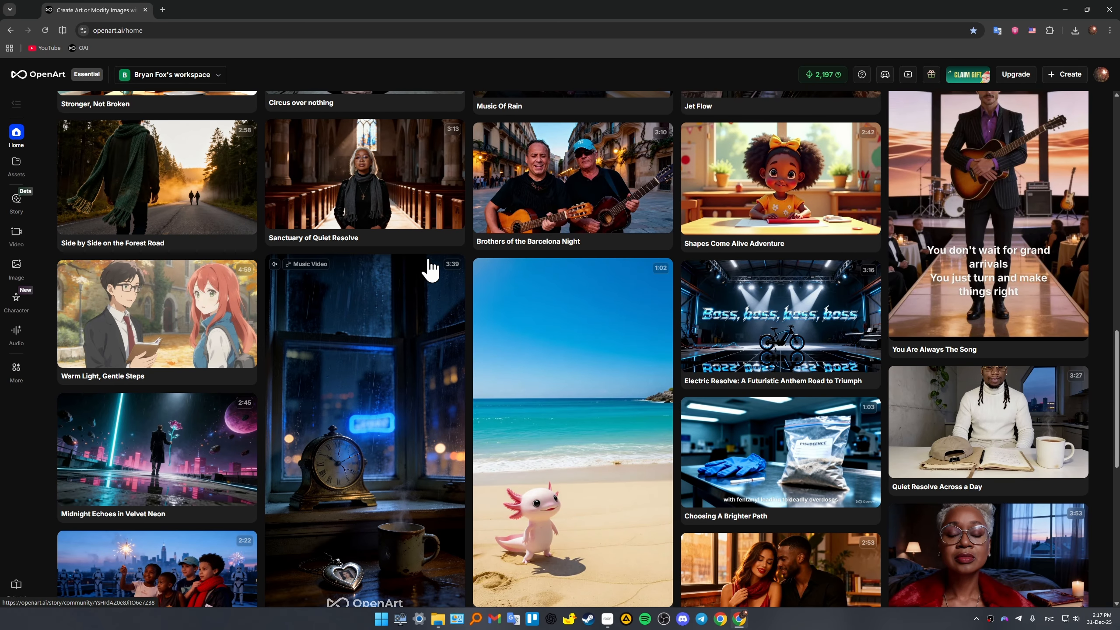
scroll(512, 258, "down", 8)
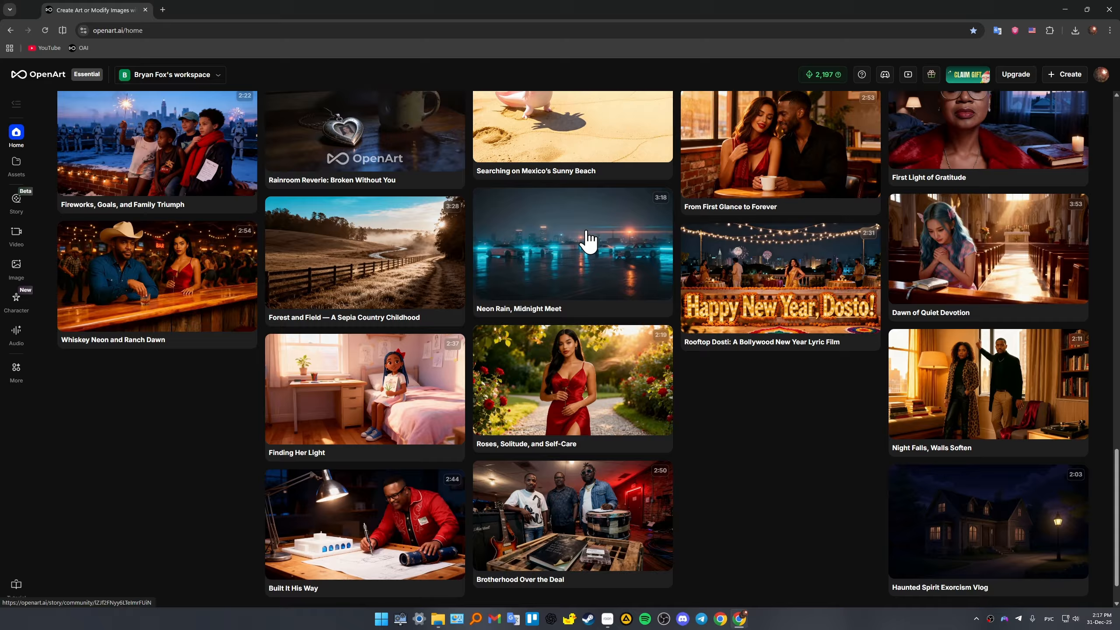
scroll(589, 241, "down", 3)
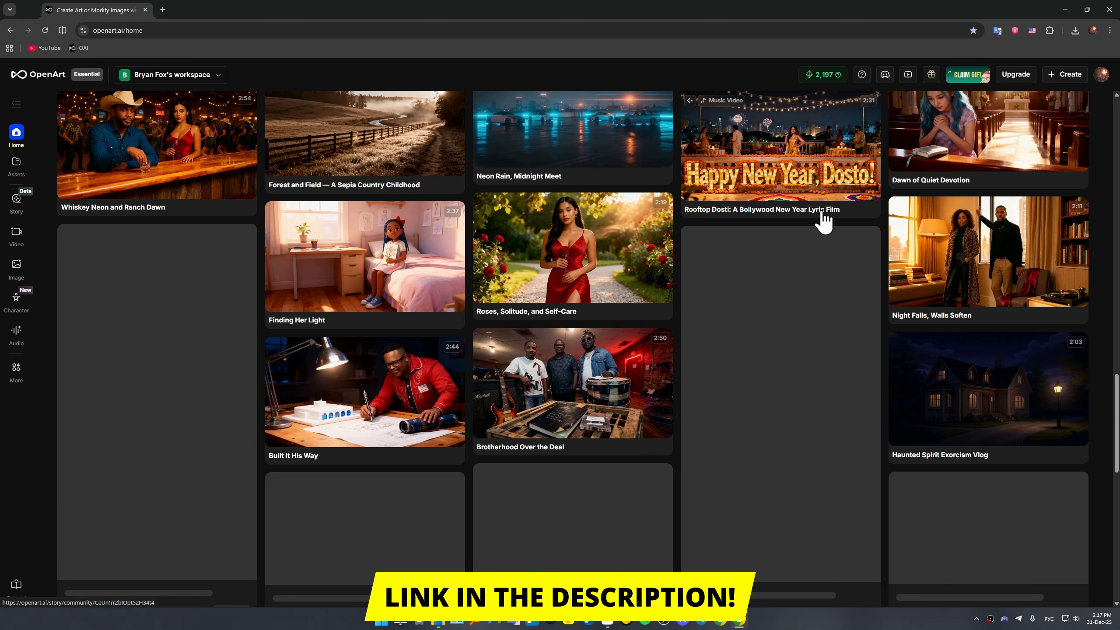
scroll(821, 211, "down", 1)
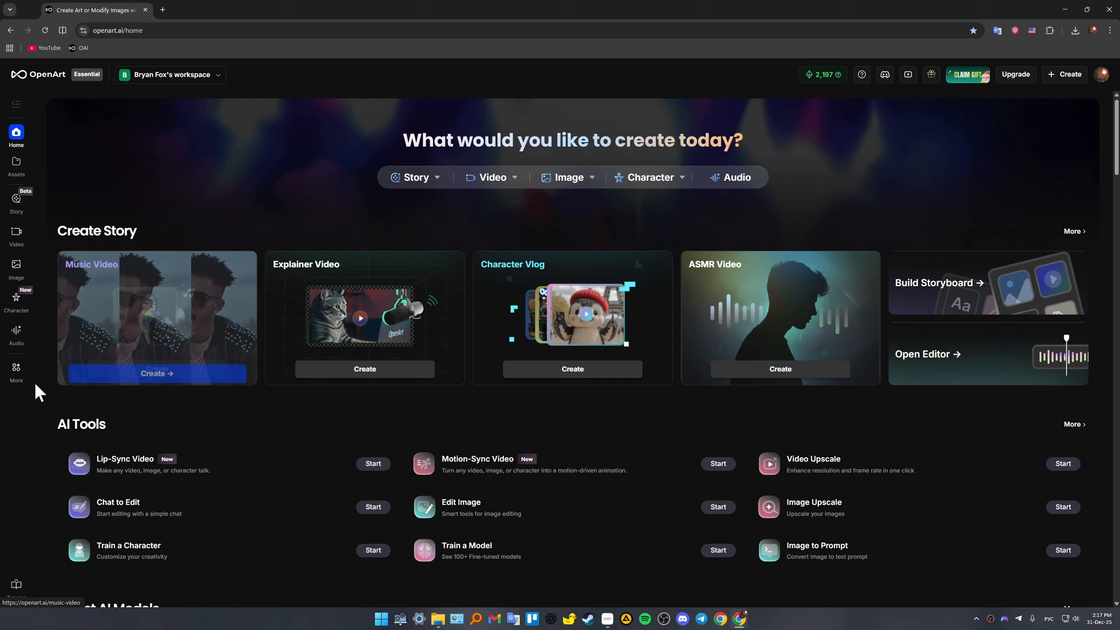
- Open the AI Tools overview and look through the available story, video and image tools
mouse_move(15, 374)
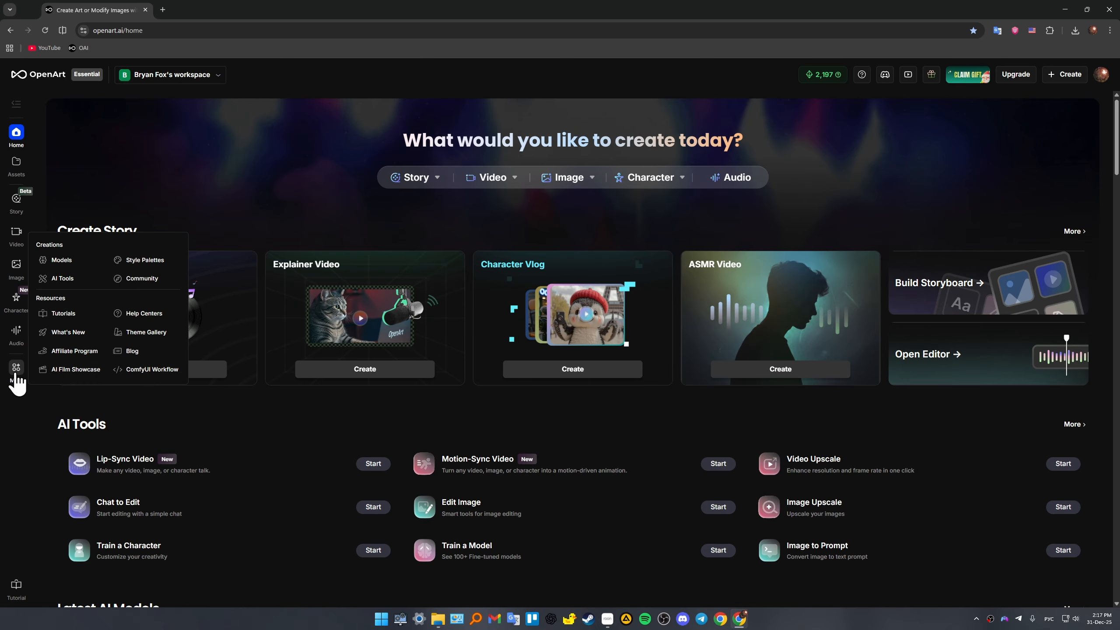
left_click(70, 286)
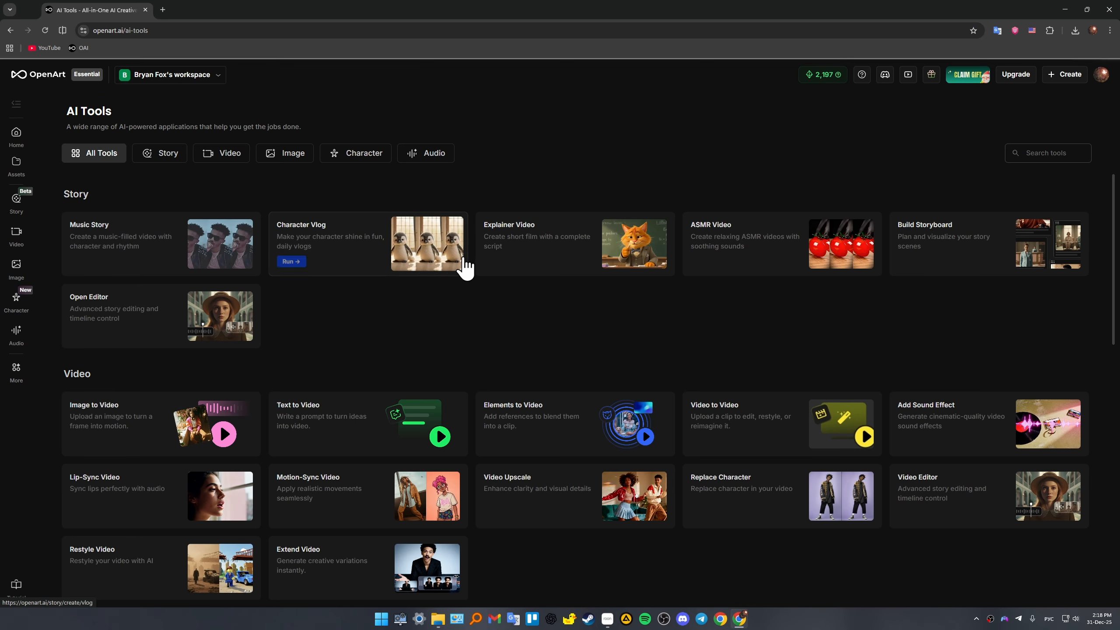
scroll(638, 250, "down", 2)
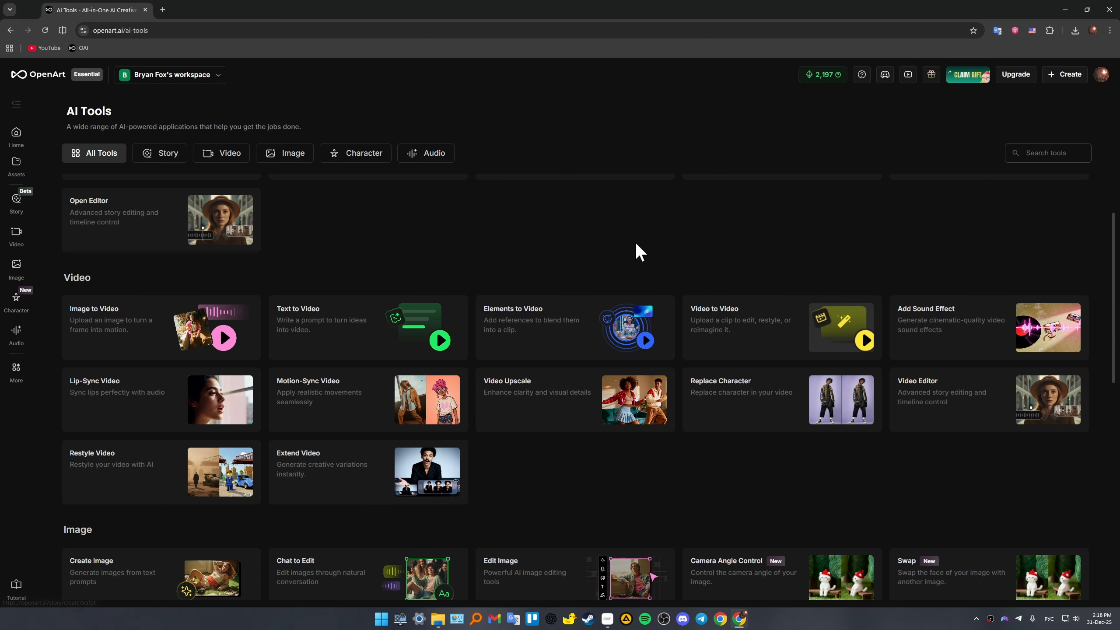
scroll(685, 275, "up", 2)
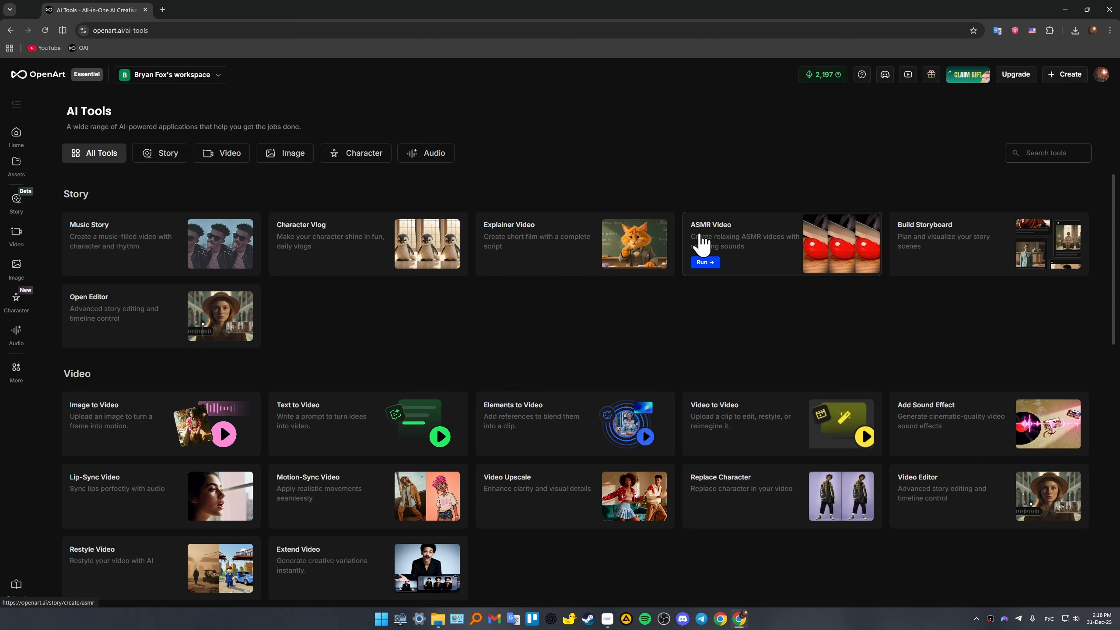
scroll(668, 283, "down", 3)
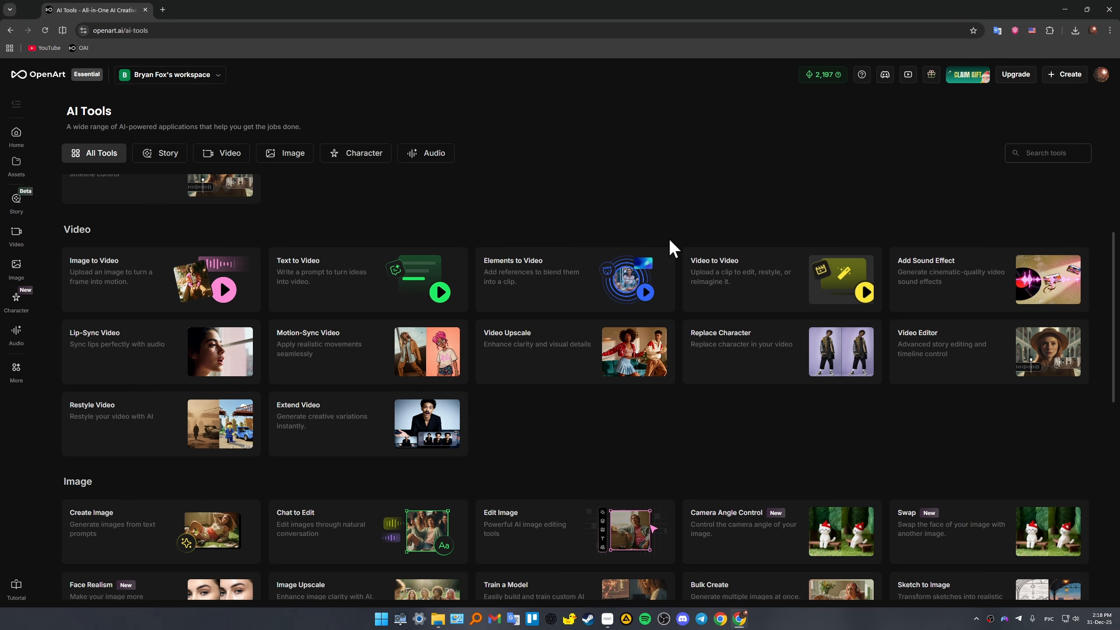
scroll(669, 239, "down", 3)
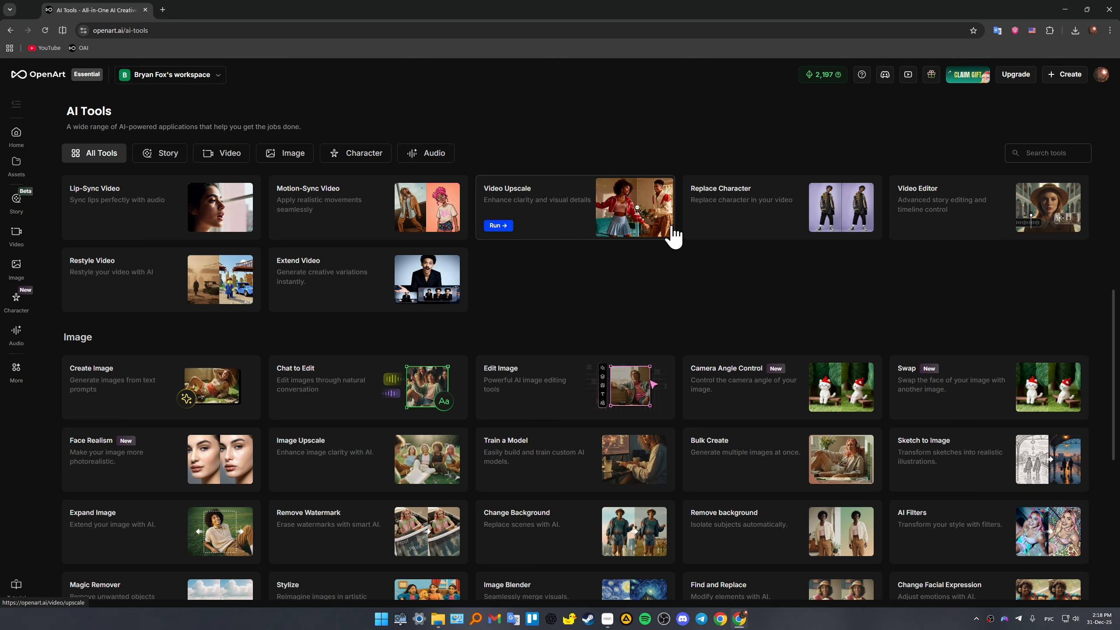
scroll(674, 233, "down", 1)
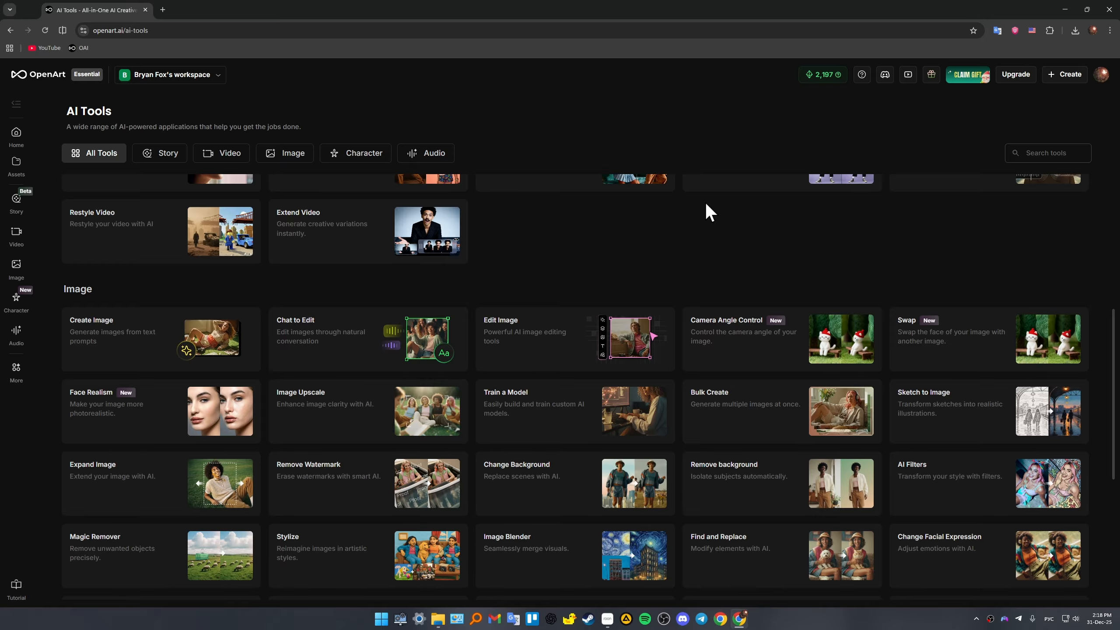
scroll(699, 221, "down", 3)
scroll(601, 238, "up", 4)
scroll(601, 238, "up", 6)
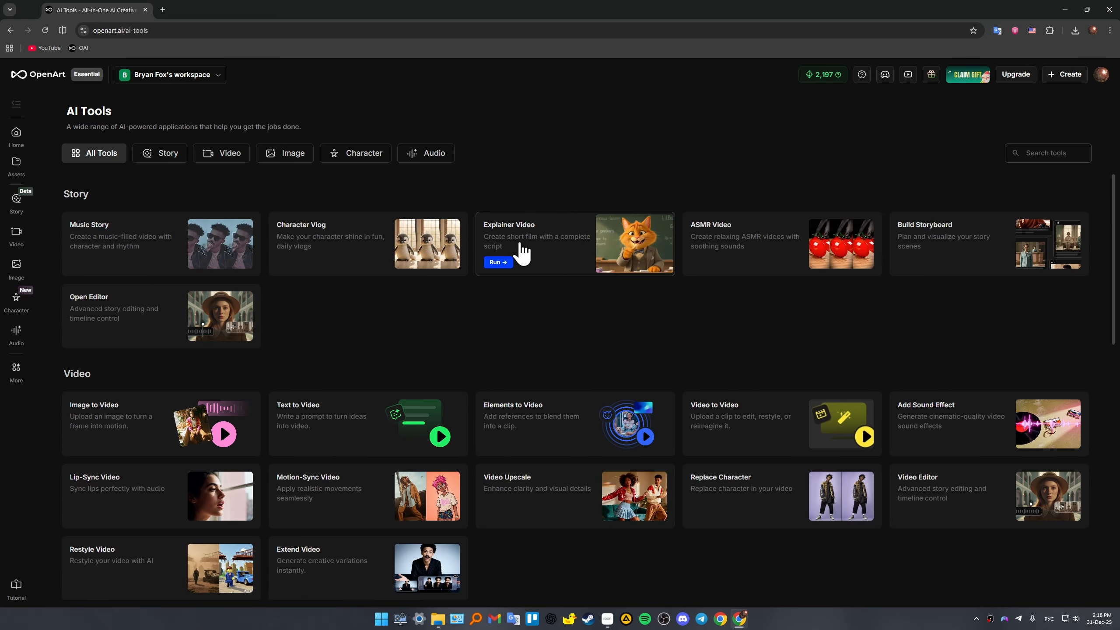
- View the audio voice-over page and return to the home page
left_click(16, 135)
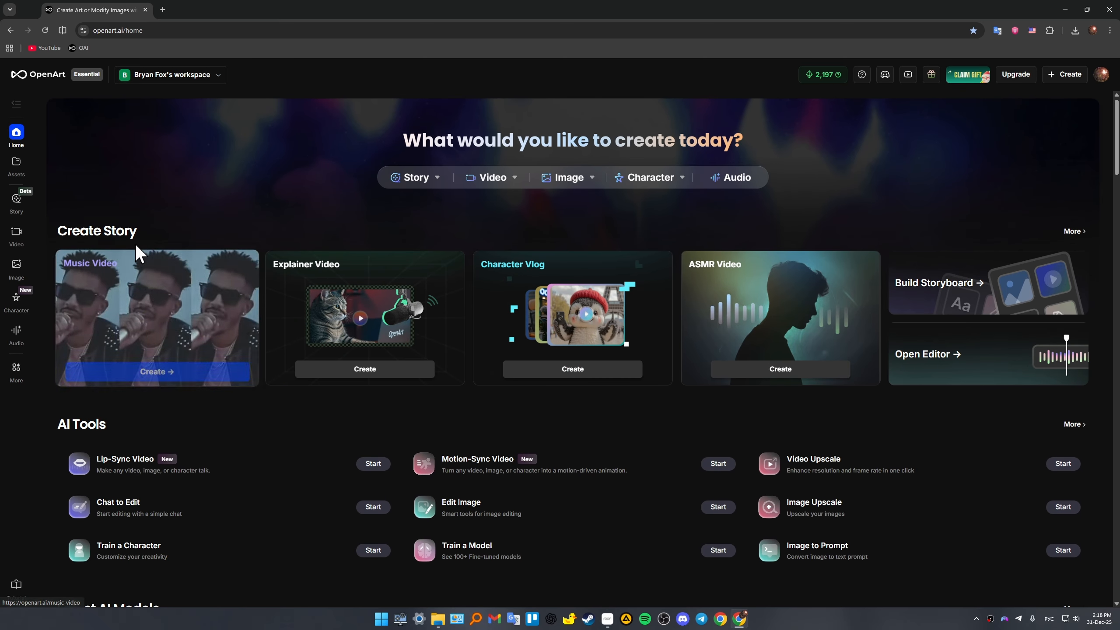
left_click(22, 346)
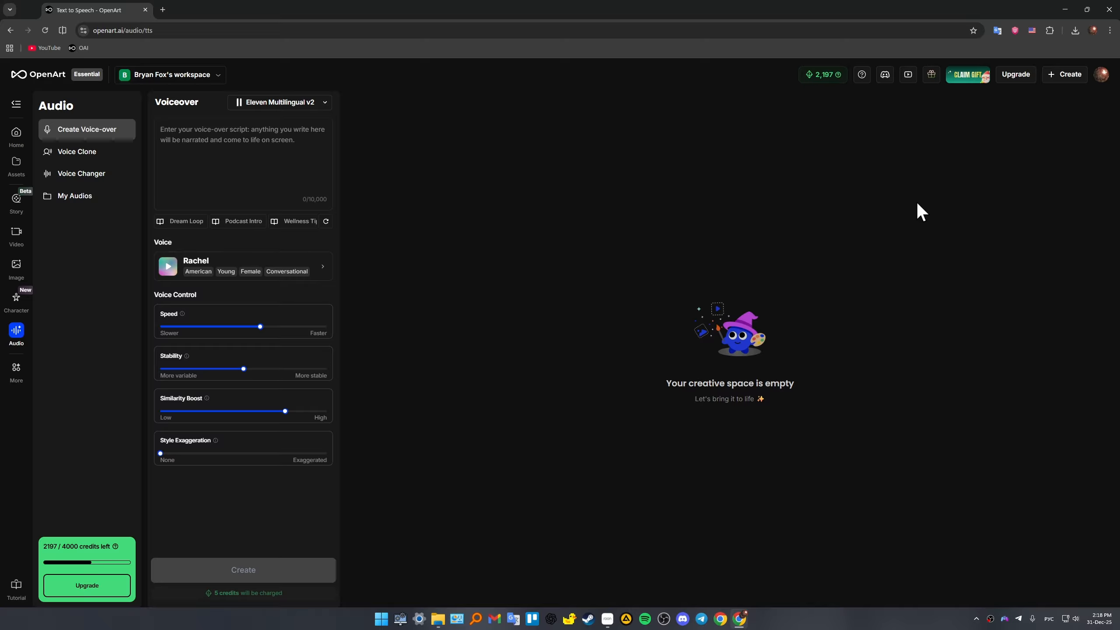
left_click(16, 135)
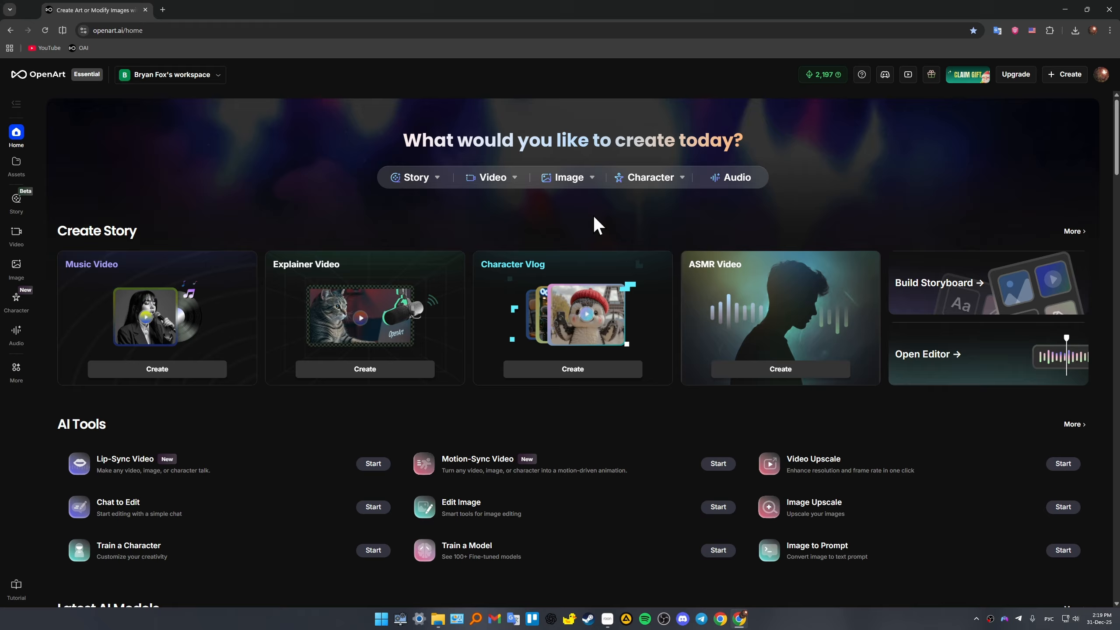
- Open the image creation page and set the output to Square (1:1) size and 4K resolution
mouse_move(573, 180)
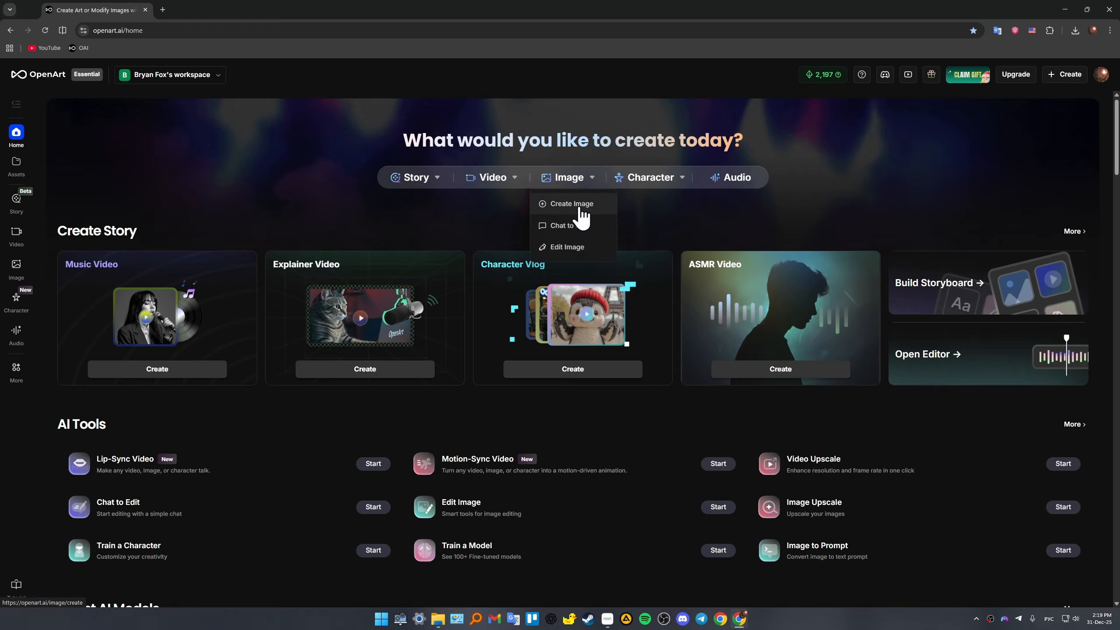
left_click(587, 204)
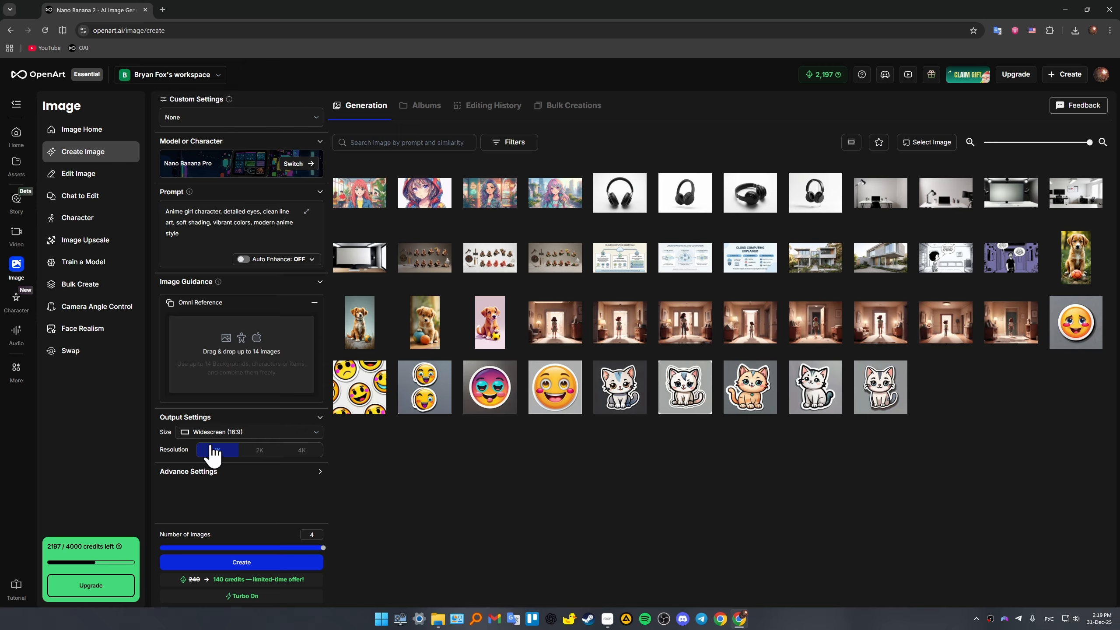
left_click(240, 434)
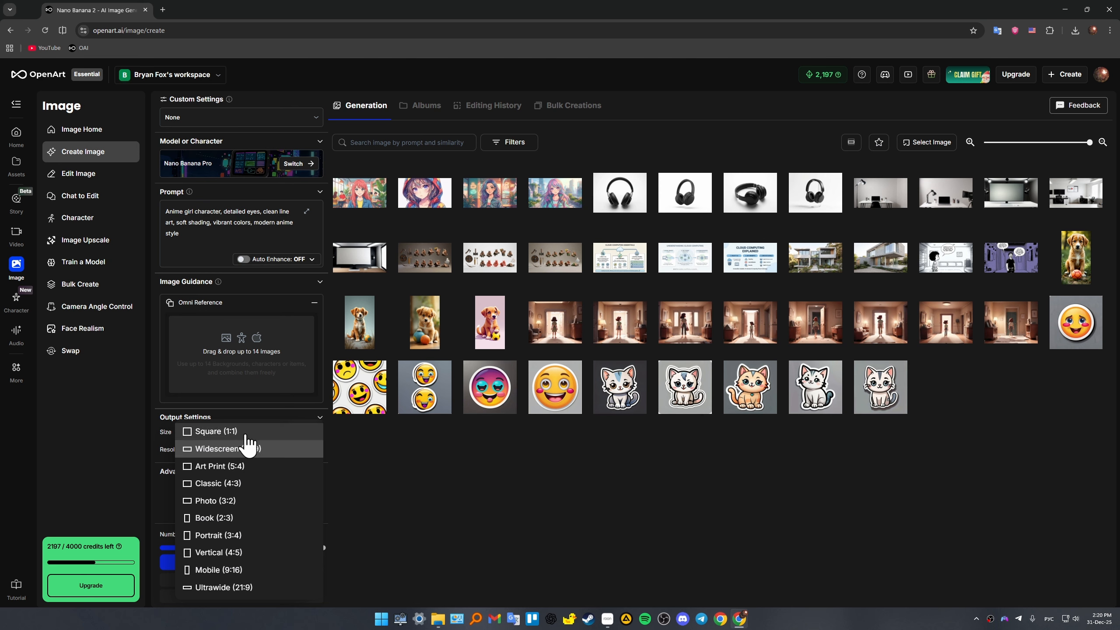
left_click(245, 434)
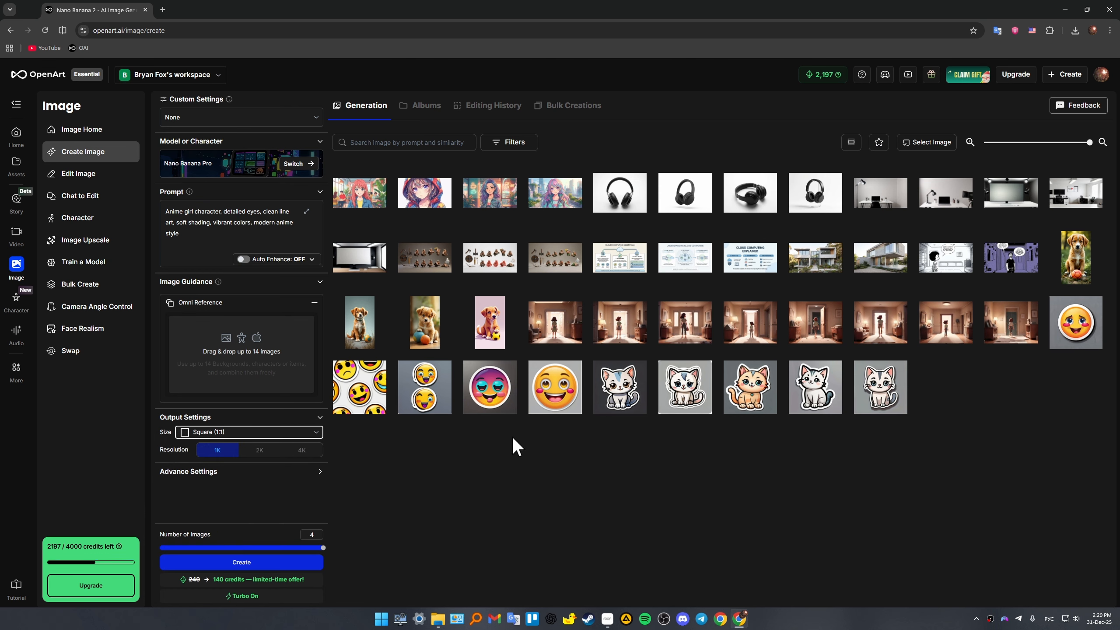
left_click(302, 455)
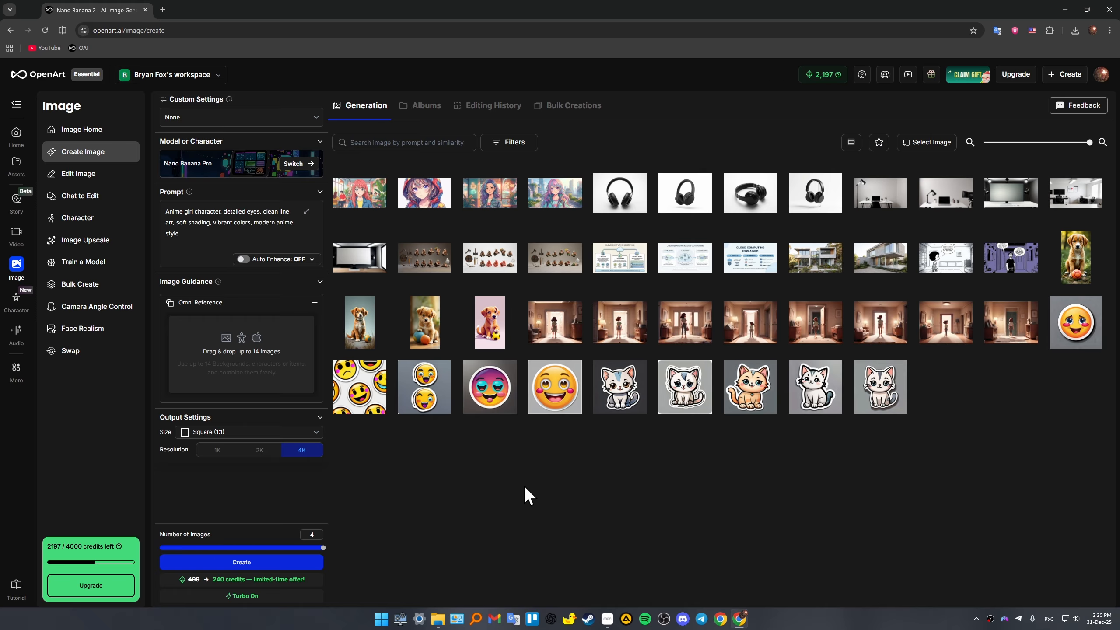
- Replace the prompt with "Album cover art, dark cinematic mood, lone figure in fog, dramatic lighting, high contrast, professional music artwork, square format"
left_click_drag(181, 238, 145, 223)
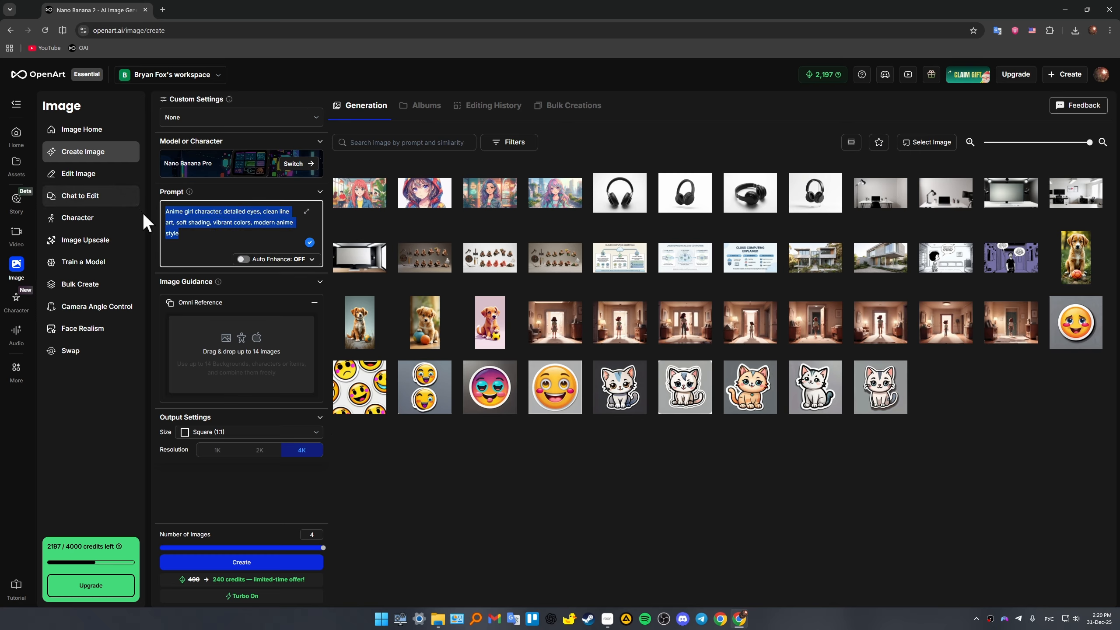
key("BackSpace")
mouse_move(190, 192)
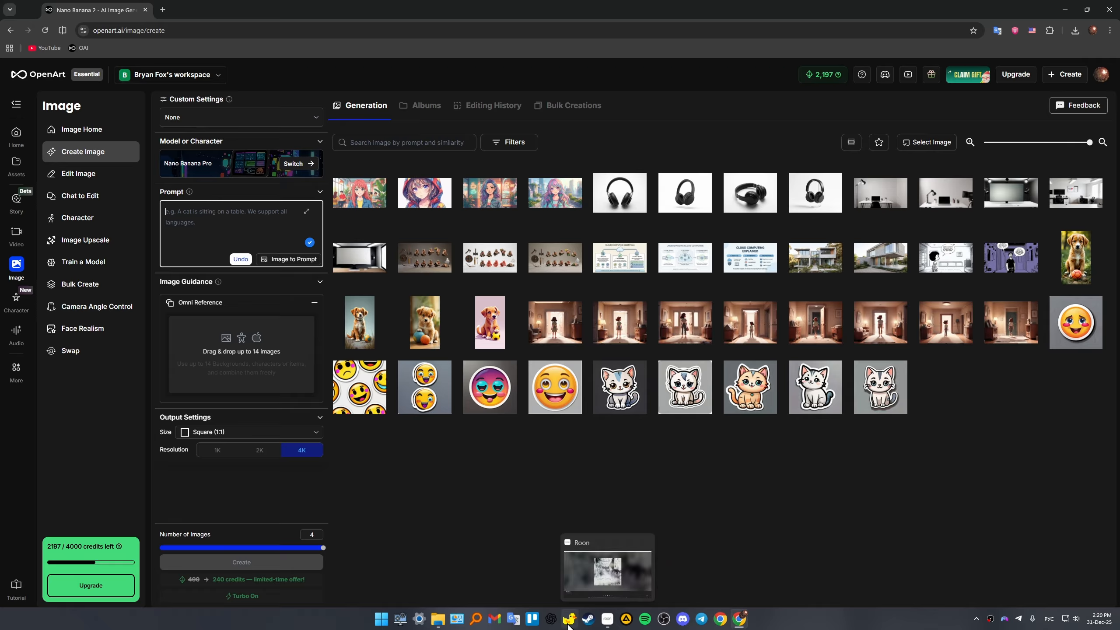
type("Album cover art, dark cinematic mood, lone figure in fog, dramatic lighting, high contrast, professional music artwork, square format")
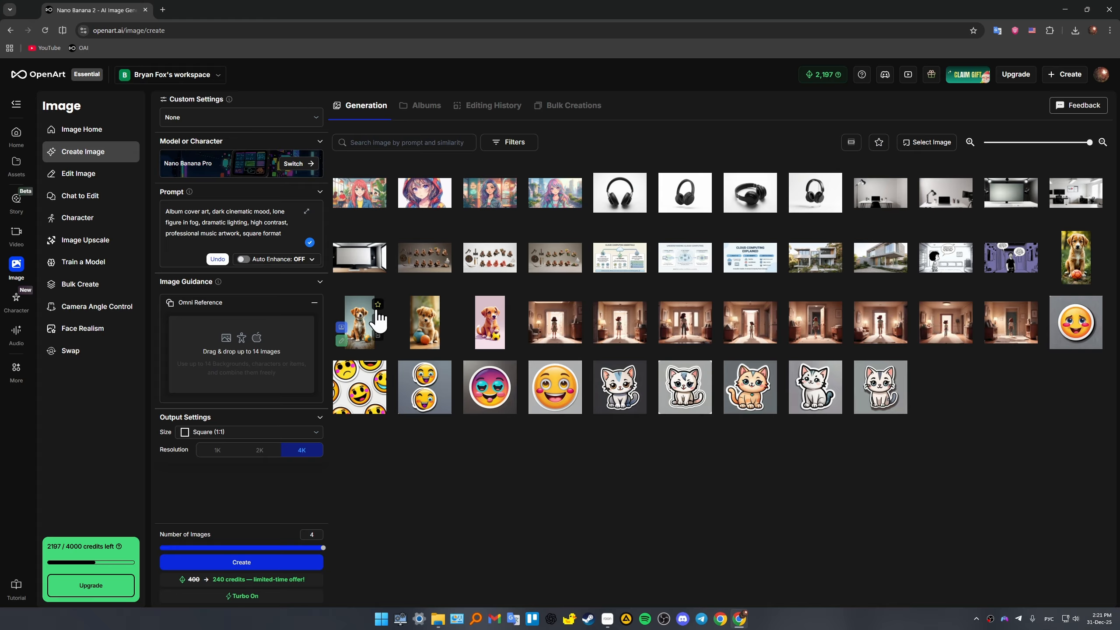
- Set the number of images to 2 and generate the album covers
mouse_move(418, 331)
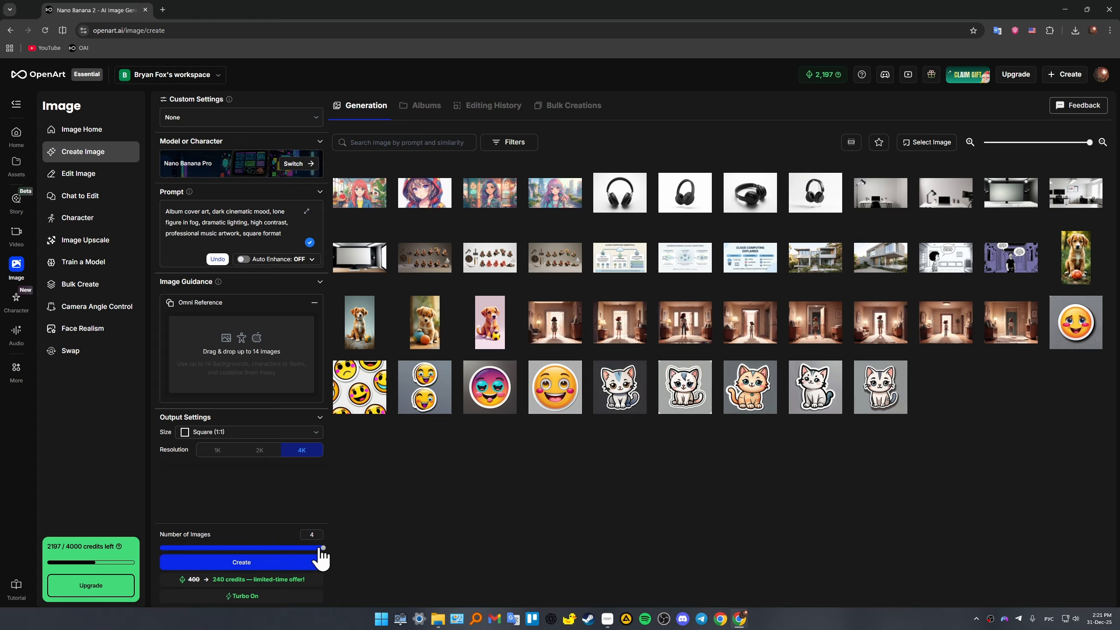
left_click_drag(323, 549, 245, 580)
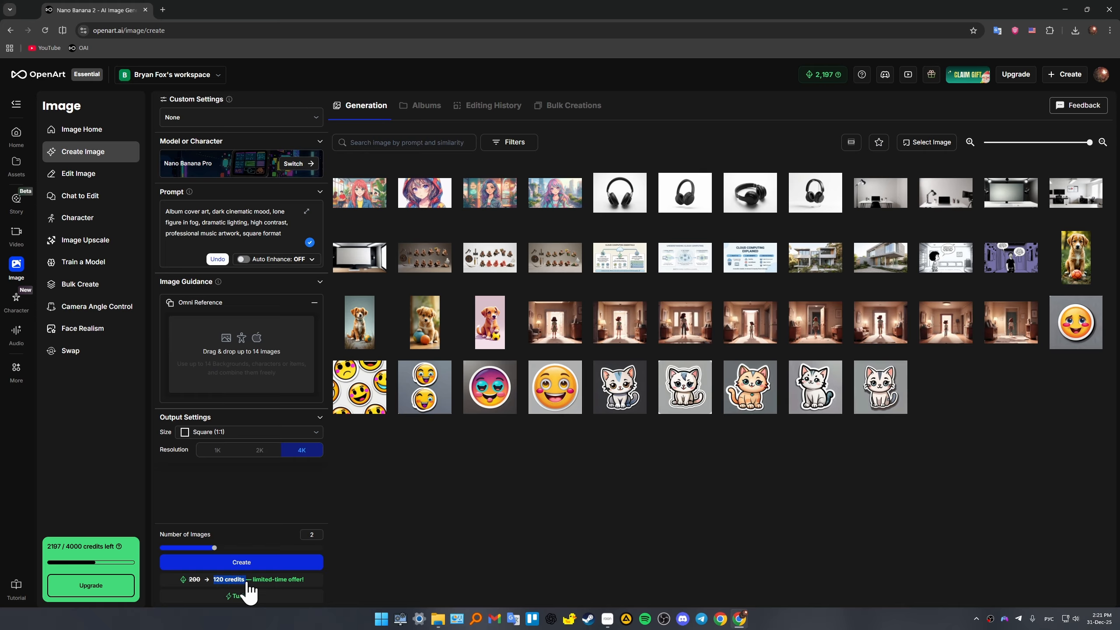
left_click(405, 565)
left_click(260, 563)
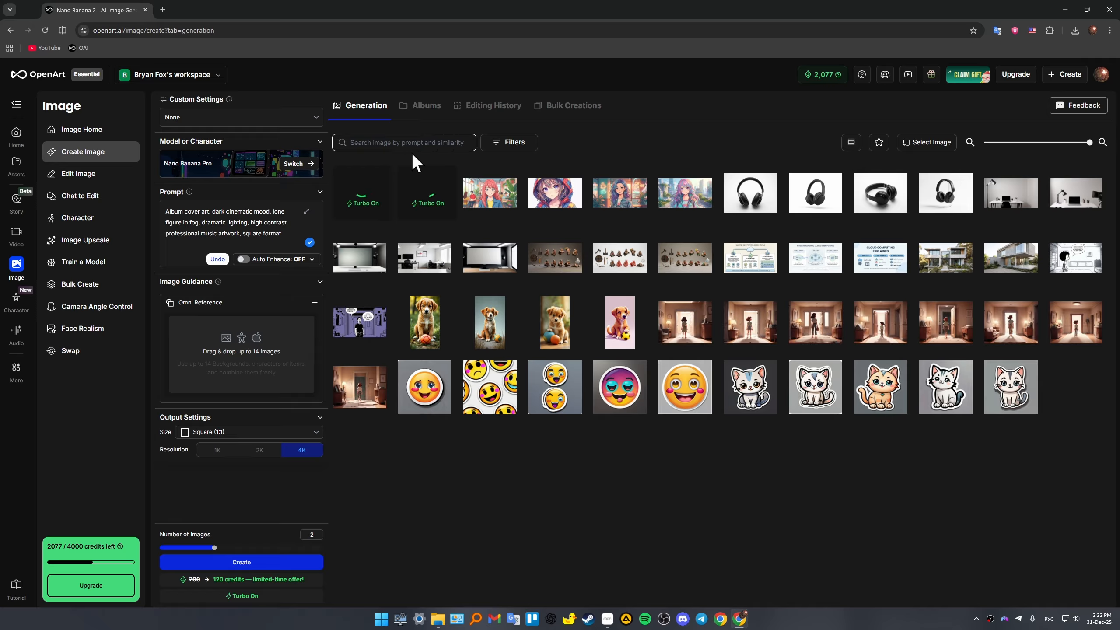
mouse_move(371, 204)
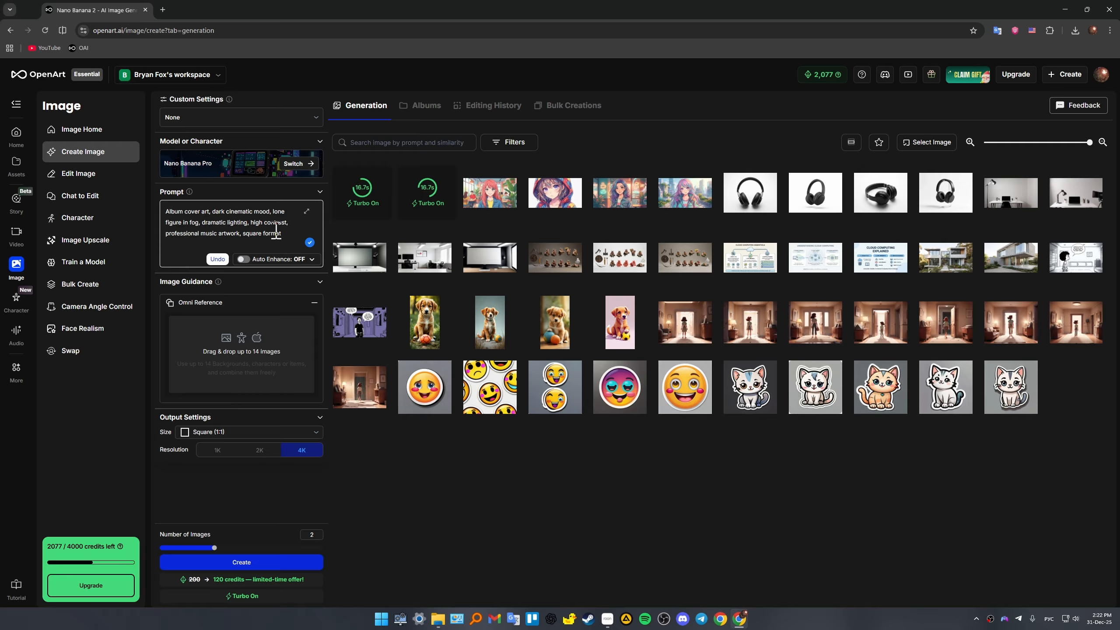
left_click_drag(285, 237, 259, 231)
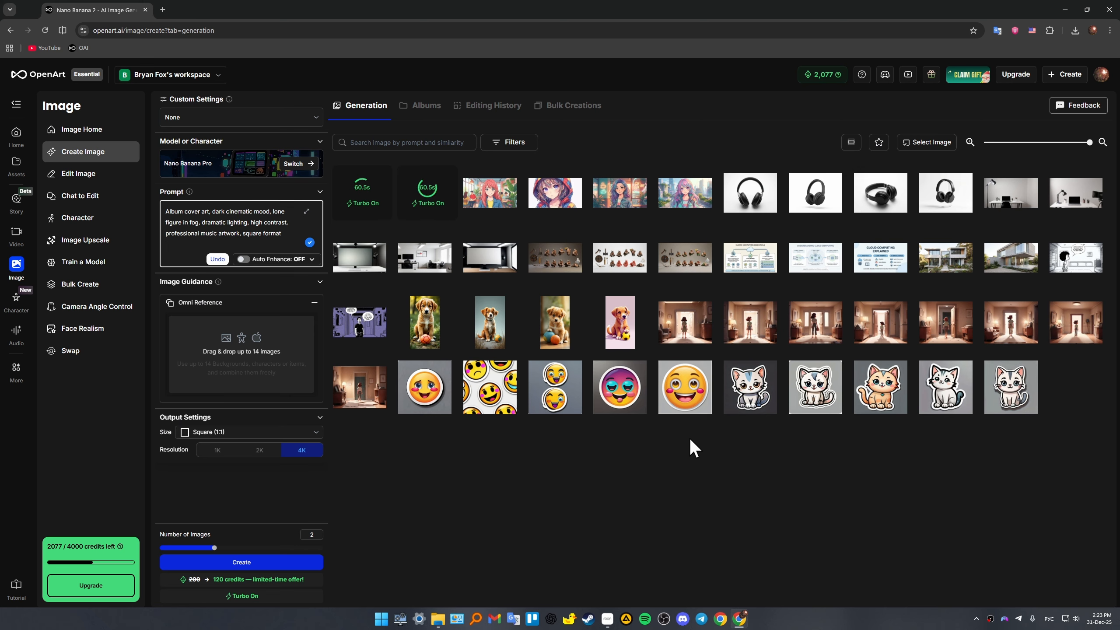
mouse_move(667, 416)
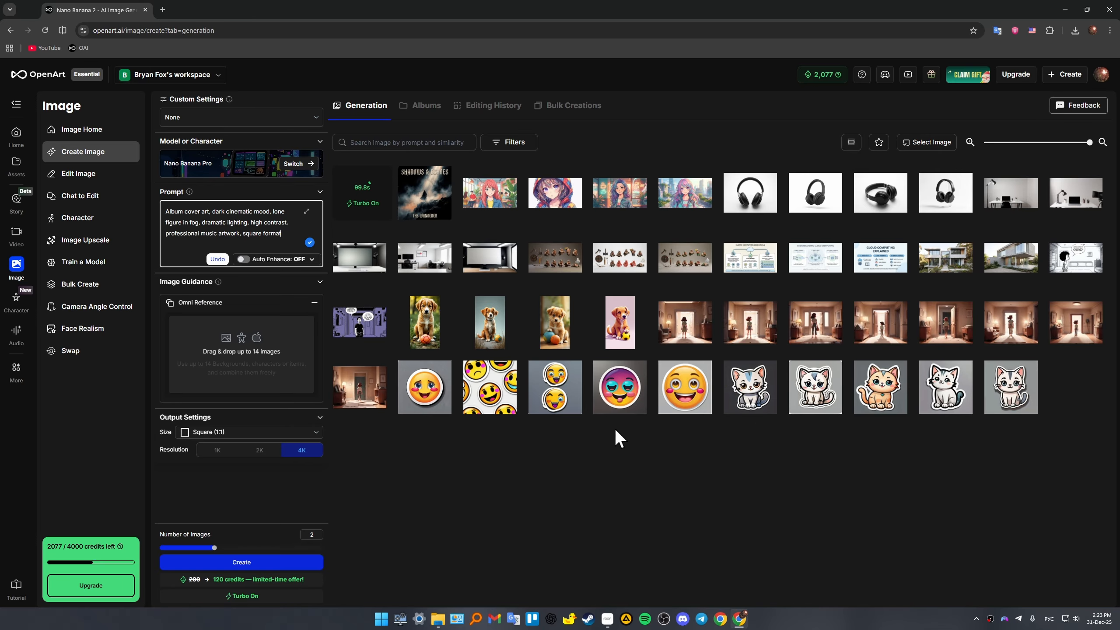
- Open the "Shadows & Echoes" cover and examine the image, its generation details and the model used
left_click(428, 195)
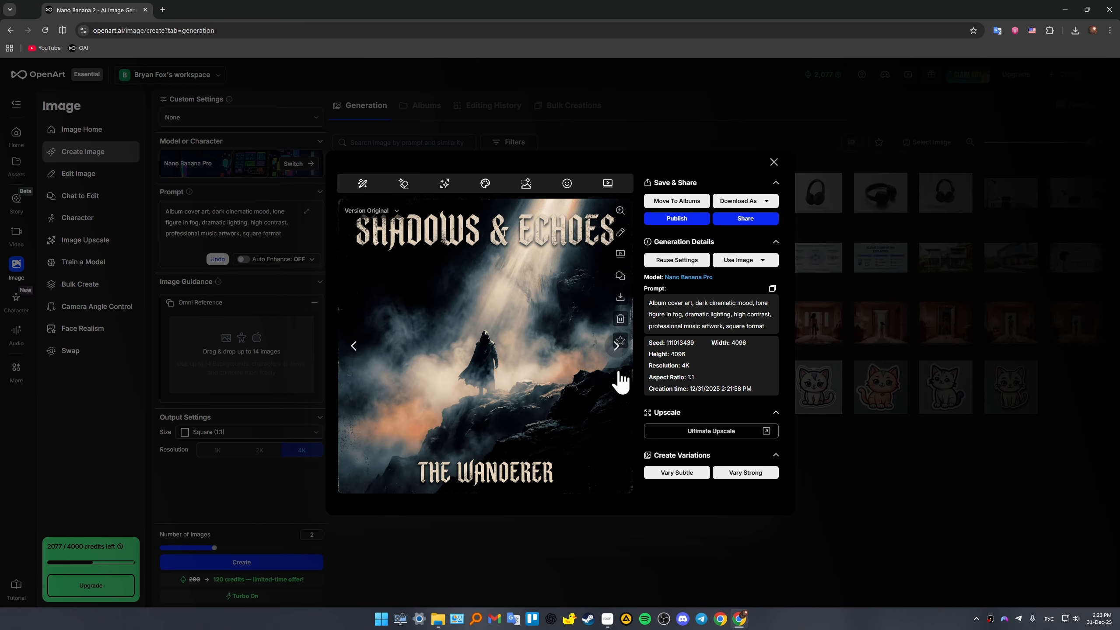
left_click(941, 328)
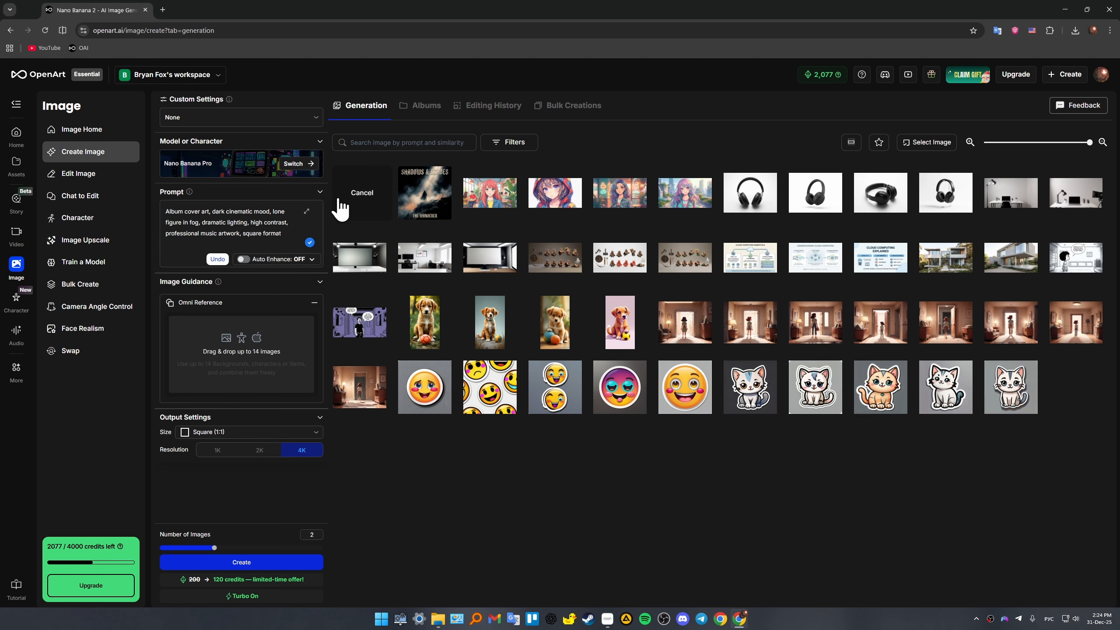
left_click(430, 196)
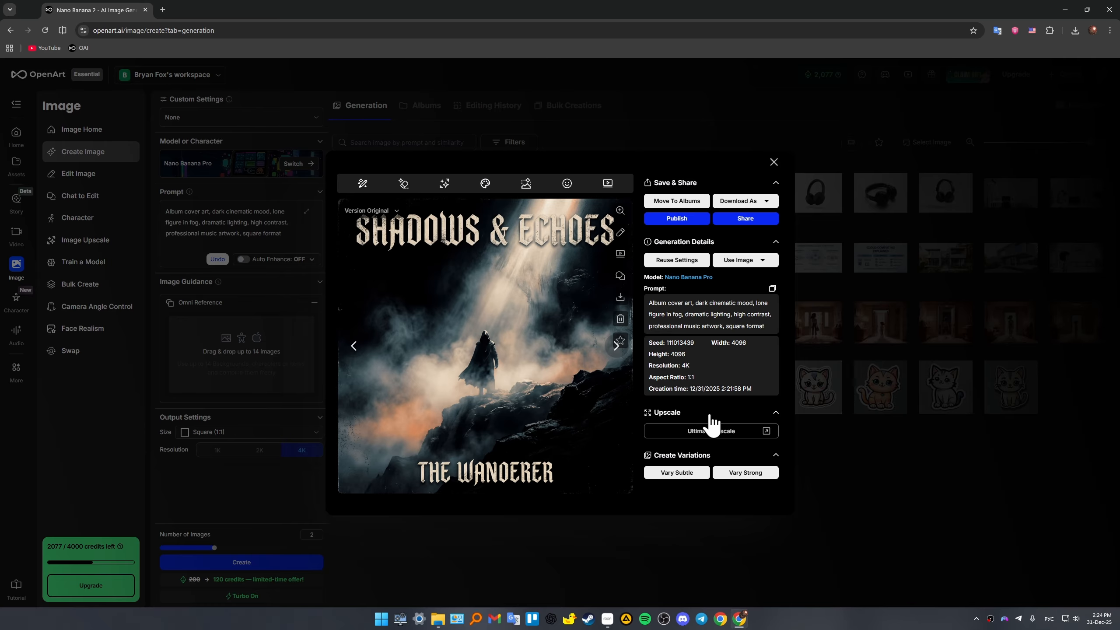
left_click_drag(722, 277, 666, 280)
left_click(729, 277)
left_click(841, 231)
- Open the generated "The Unseen" cover and download it as a lossless PNG
left_click(364, 193)
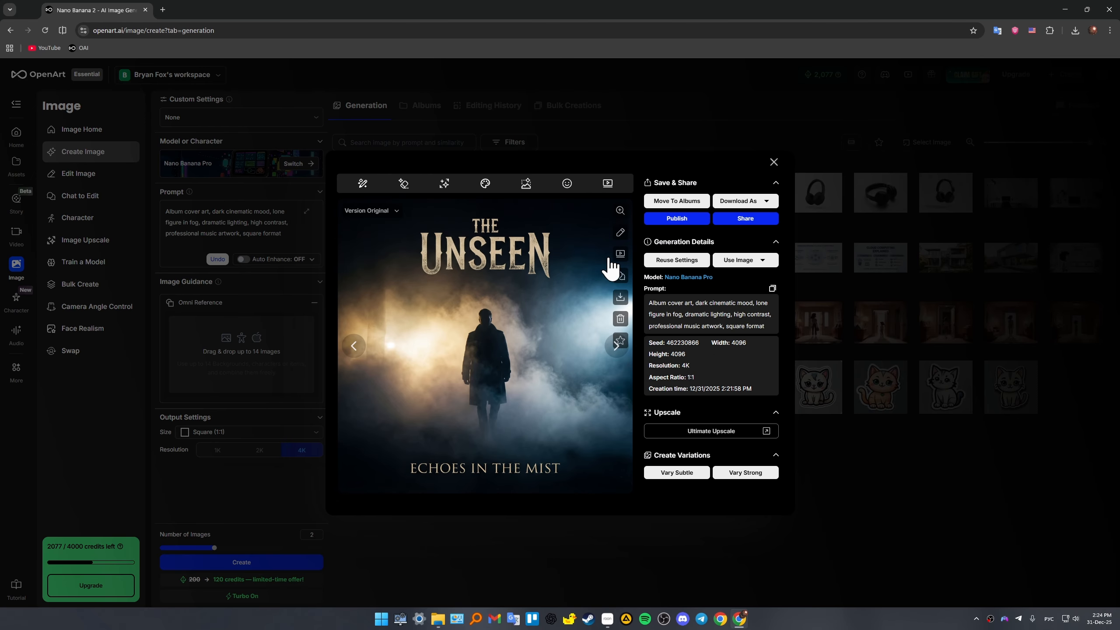
left_click(769, 200)
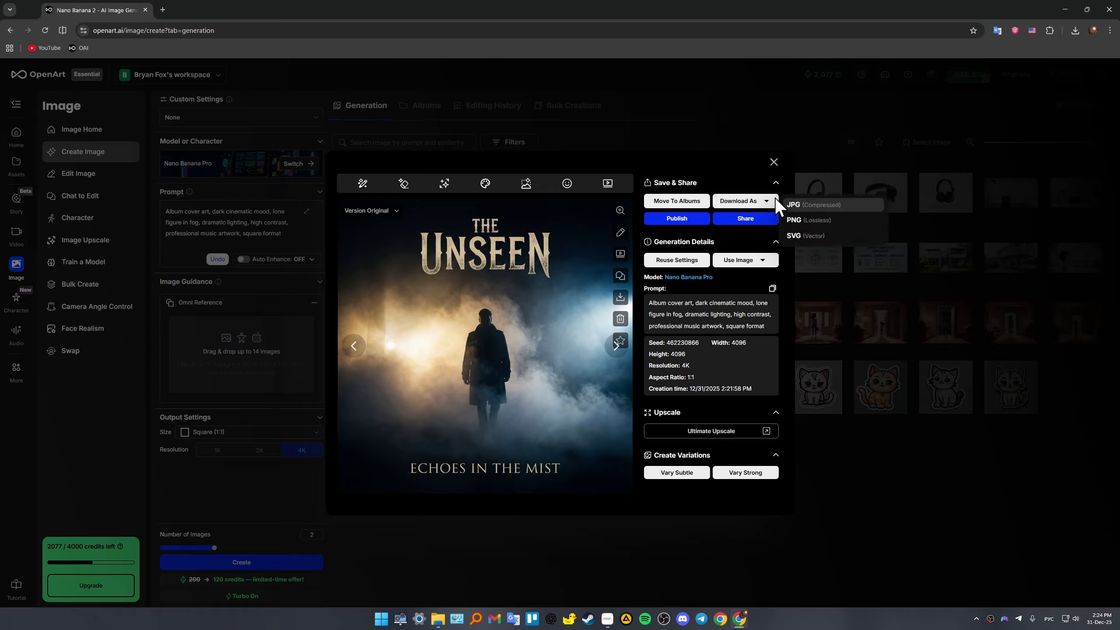
left_click(821, 223)
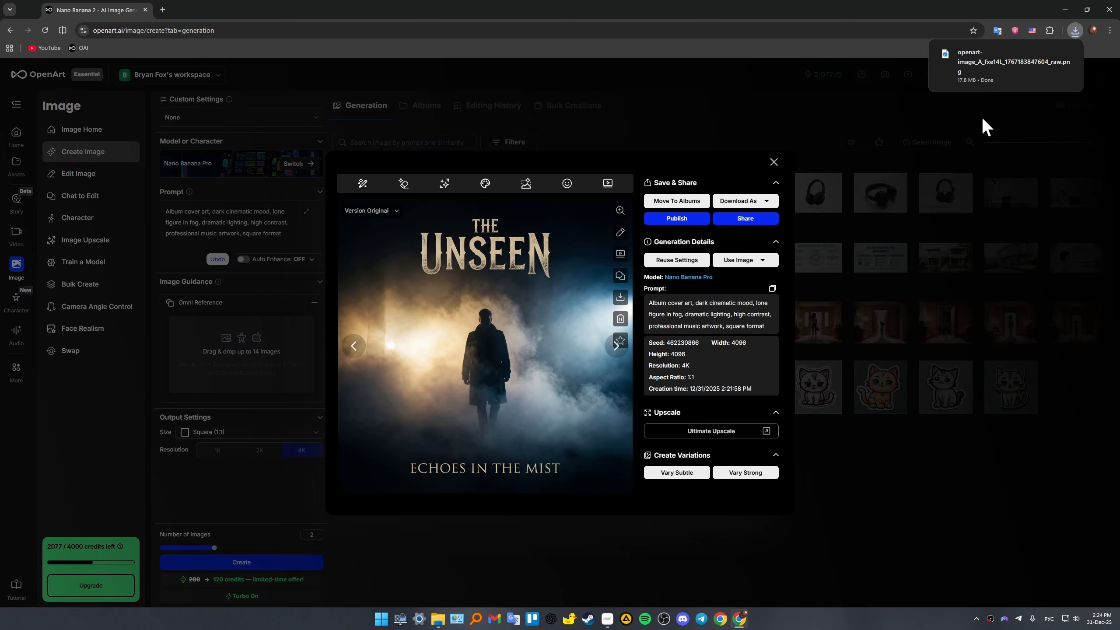
- Open the downloaded "The Unseen" PNG in a maximized image viewer and examine its title, figure, fog and subtitle up close and as a whole
left_click(986, 74)
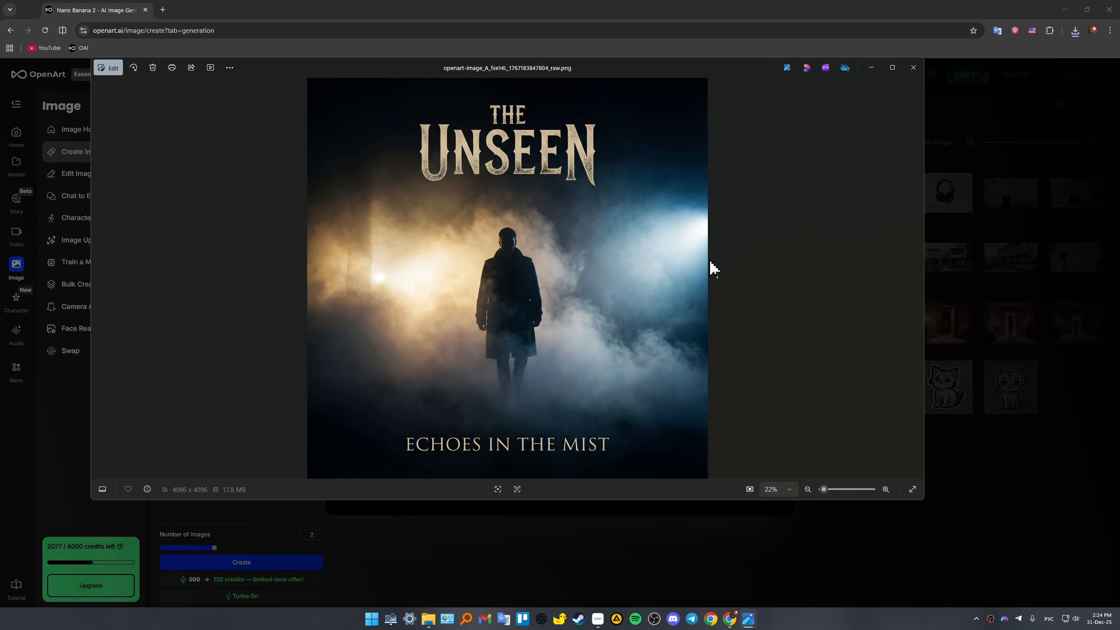
left_click(892, 68)
scroll(648, 360, "up", 5)
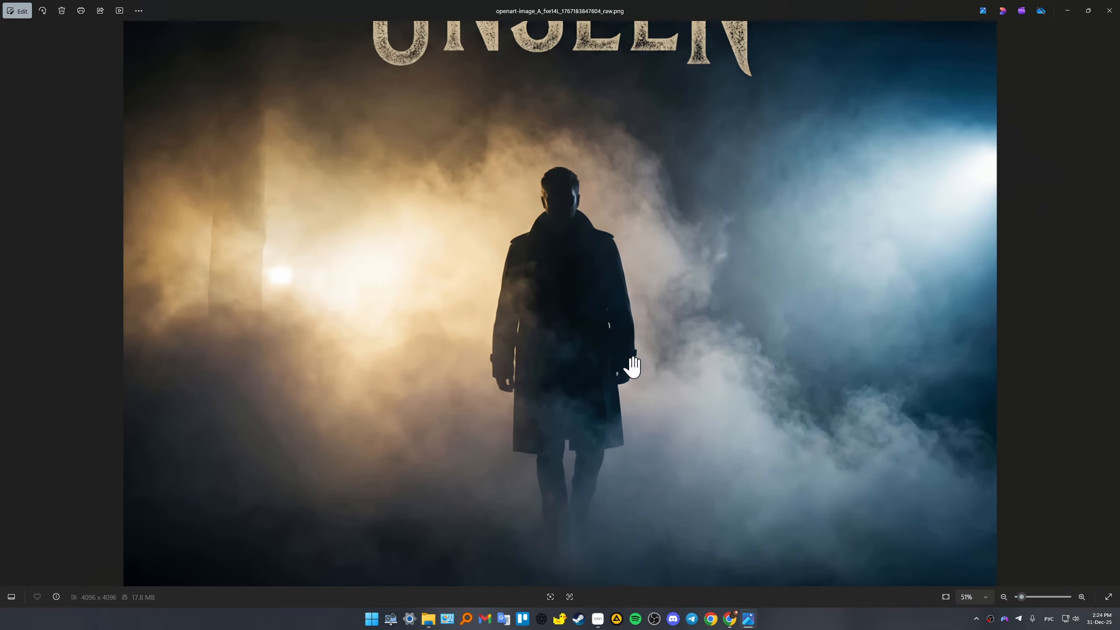
scroll(658, 368, "down", 5)
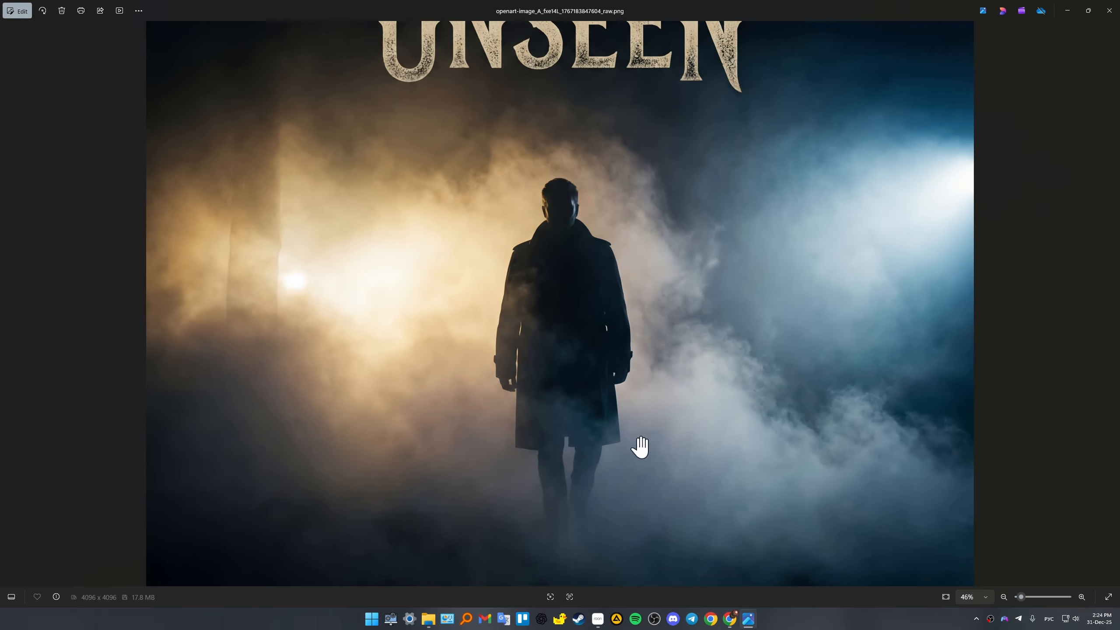
left_click_drag(640, 450, 681, 293)
scroll(643, 380, "up", 5)
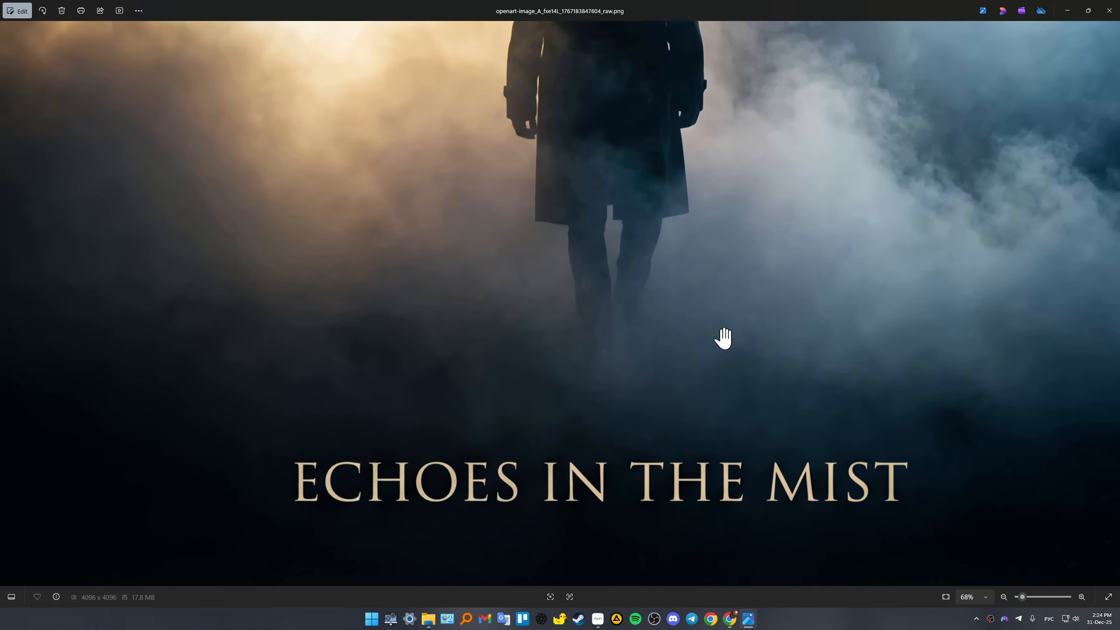
scroll(794, 297, "down", 6)
left_click_drag(745, 213, 715, 401)
scroll(685, 336, "up", 6)
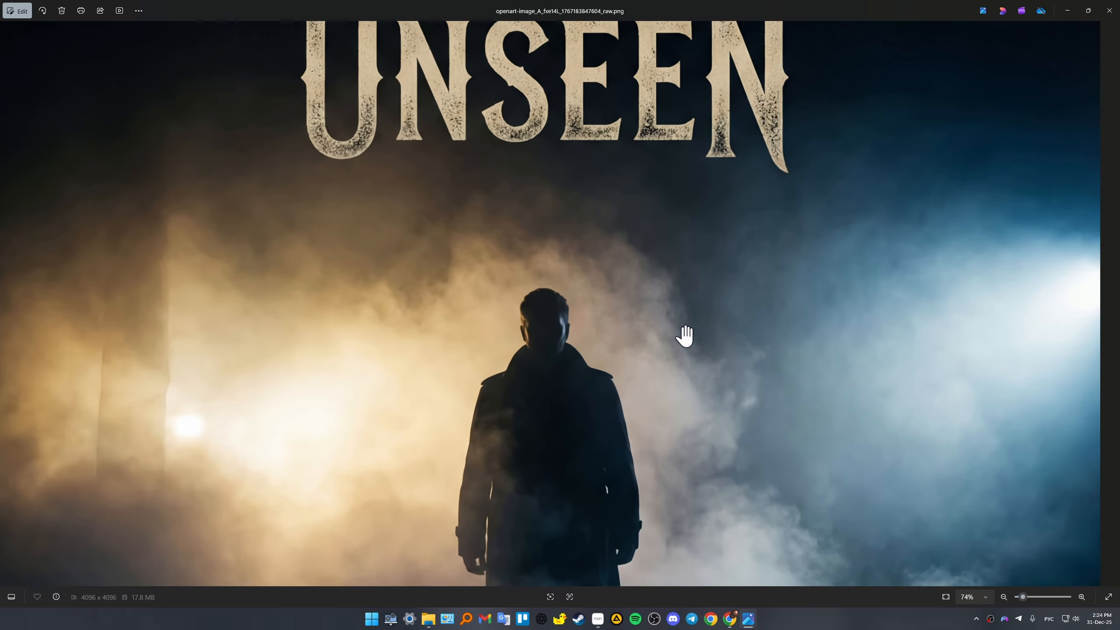
left_click_drag(698, 225, 760, 427)
scroll(757, 400, "down", 1)
left_click_drag(757, 289, 742, 176)
left_click_drag(727, 318, 702, 141)
left_click_drag(575, 350, 656, 275)
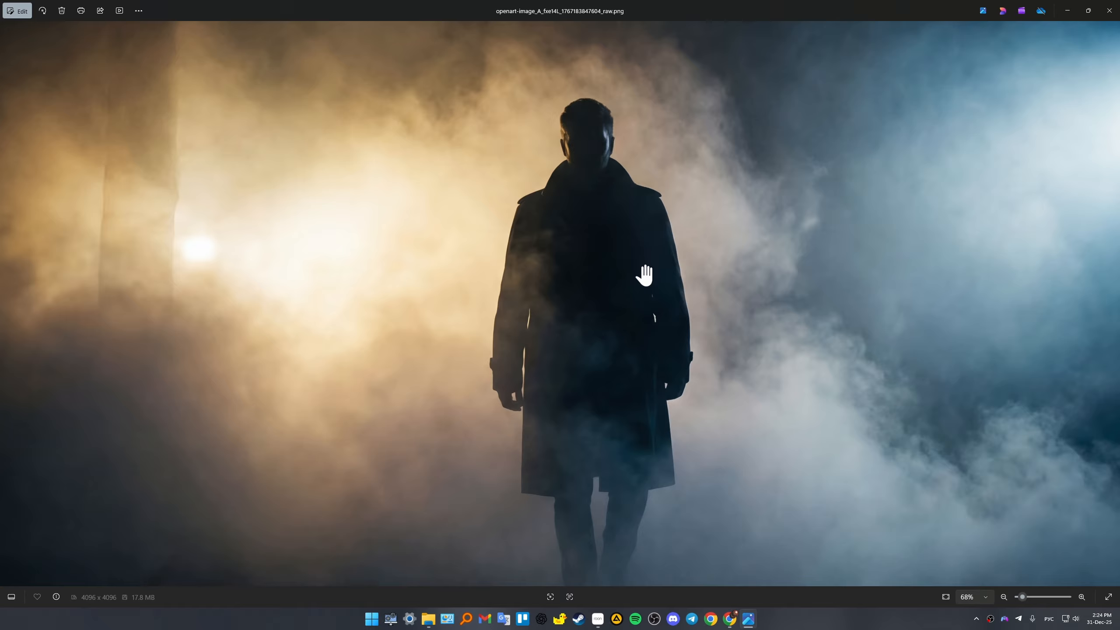
scroll(662, 286, "down", 1)
scroll(687, 335, "down", 5)
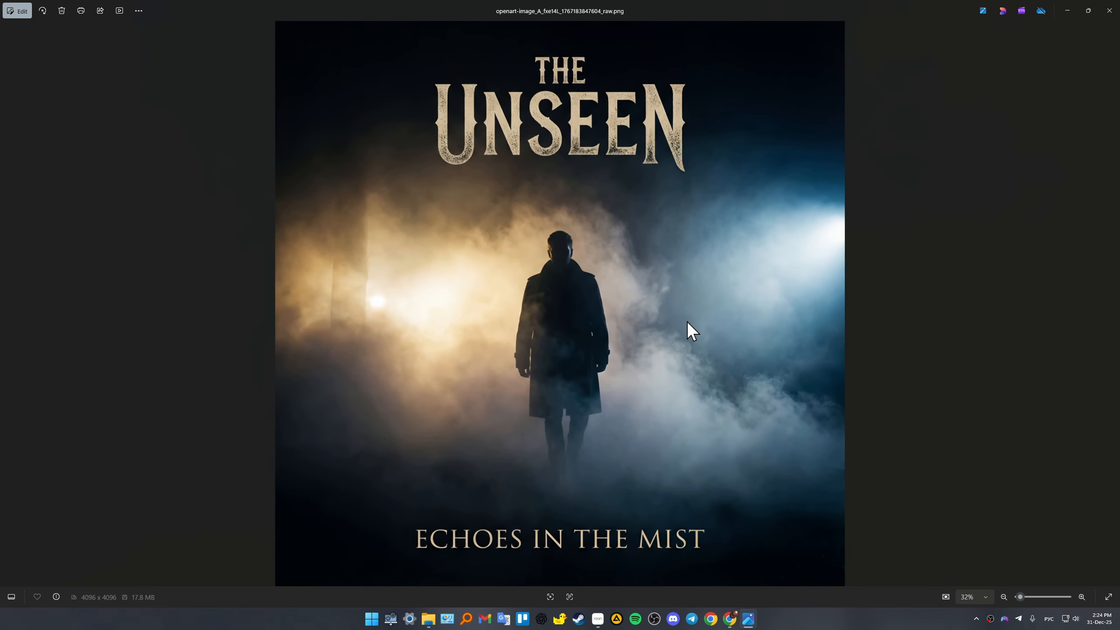
scroll(690, 328, "up", 3)
scroll(691, 327, "down", 3)
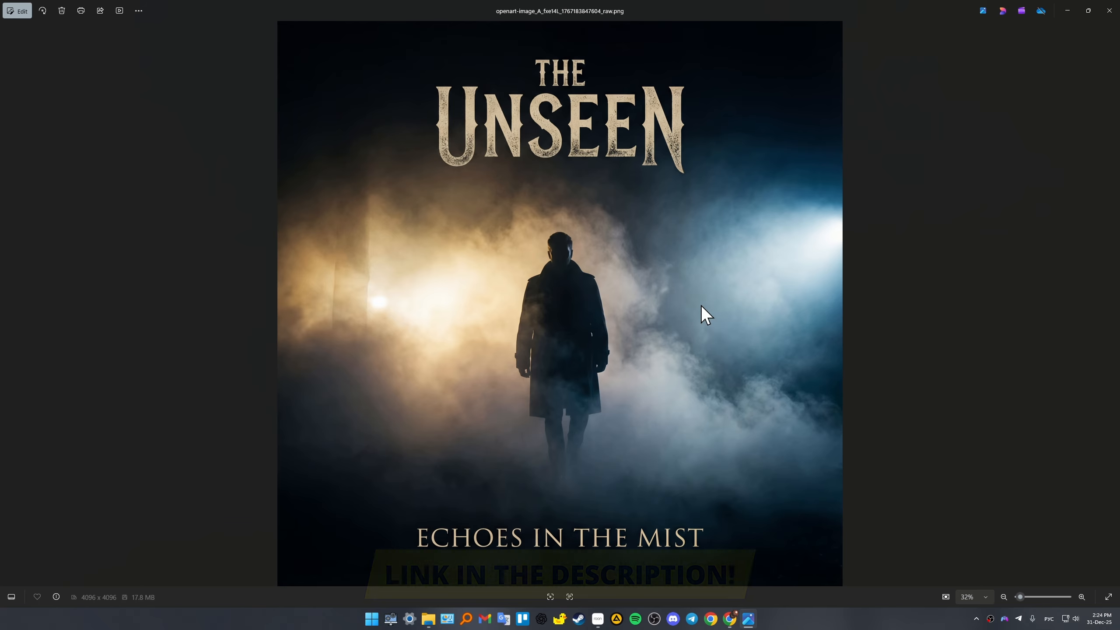
- Minimize the image viewer to return to OpenArt and close the cover's detail view to show the generation gallery
left_click(1064, 10)
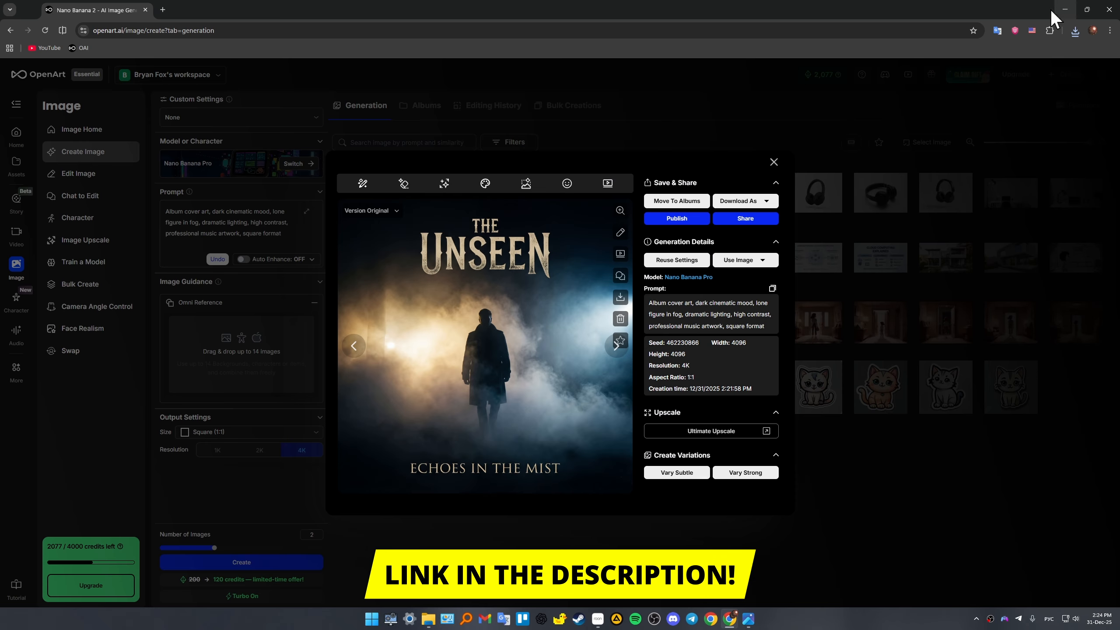
left_click(774, 162)
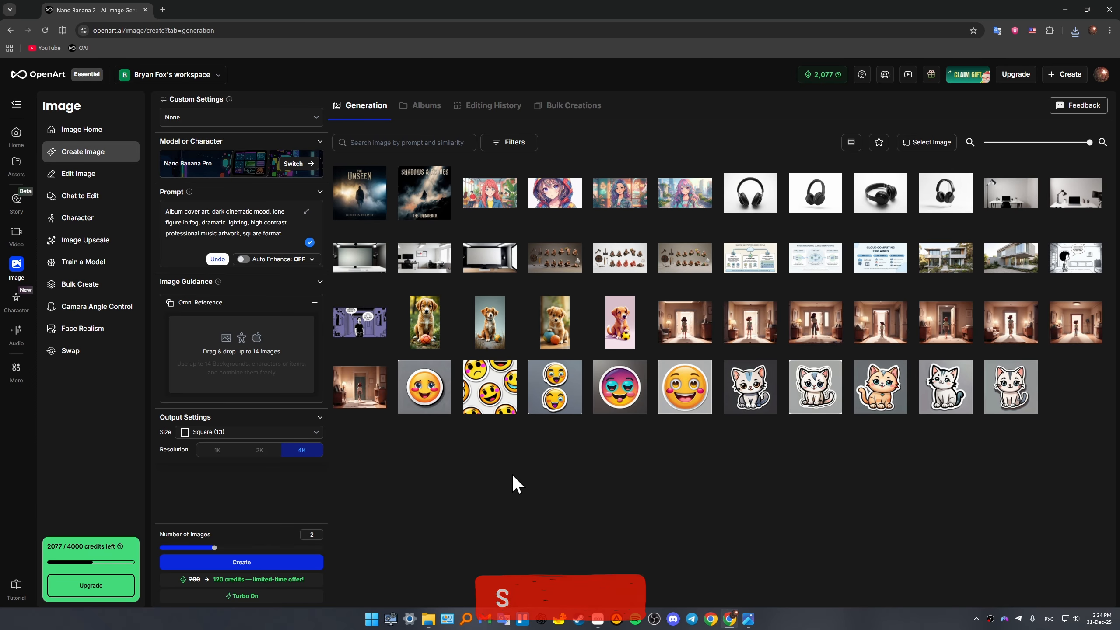